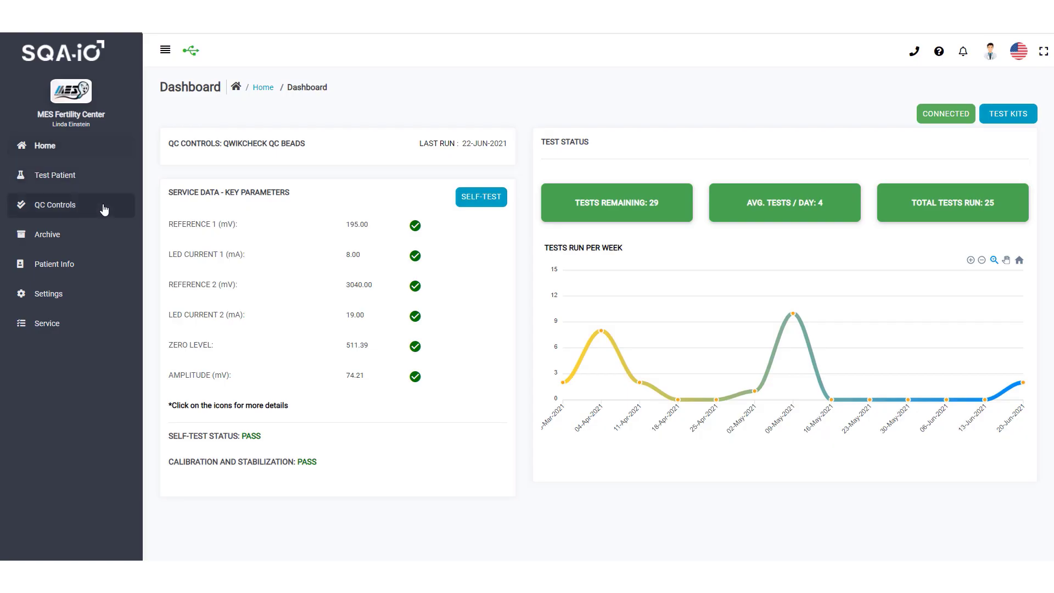
Go to Settings and show the User Management list of user accounts
{"action": "left_click", "coordinate": [105, 302]}
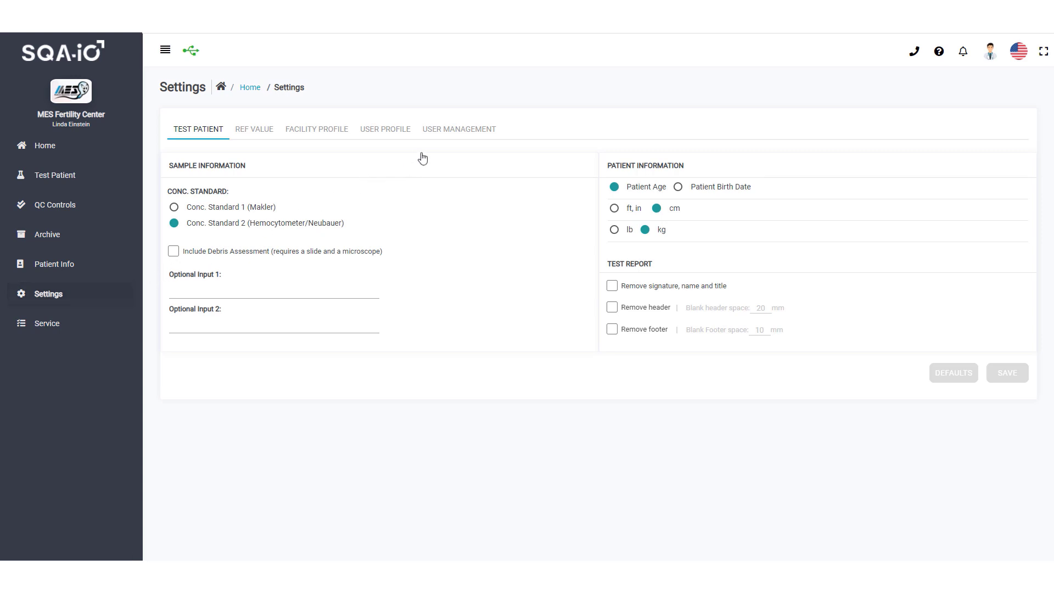
{"action": "left_click", "coordinate": [470, 132]}
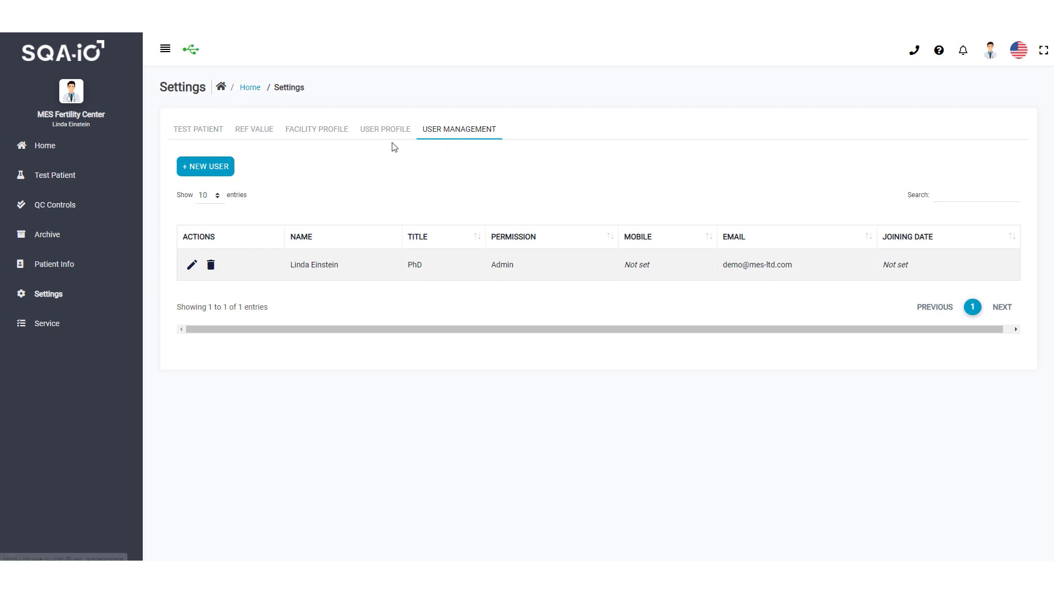
Create a new user titled Lab Manager with Editor permission, entering their name, e-mail and mobile number
{"action": "left_click", "coordinate": [203, 174]}
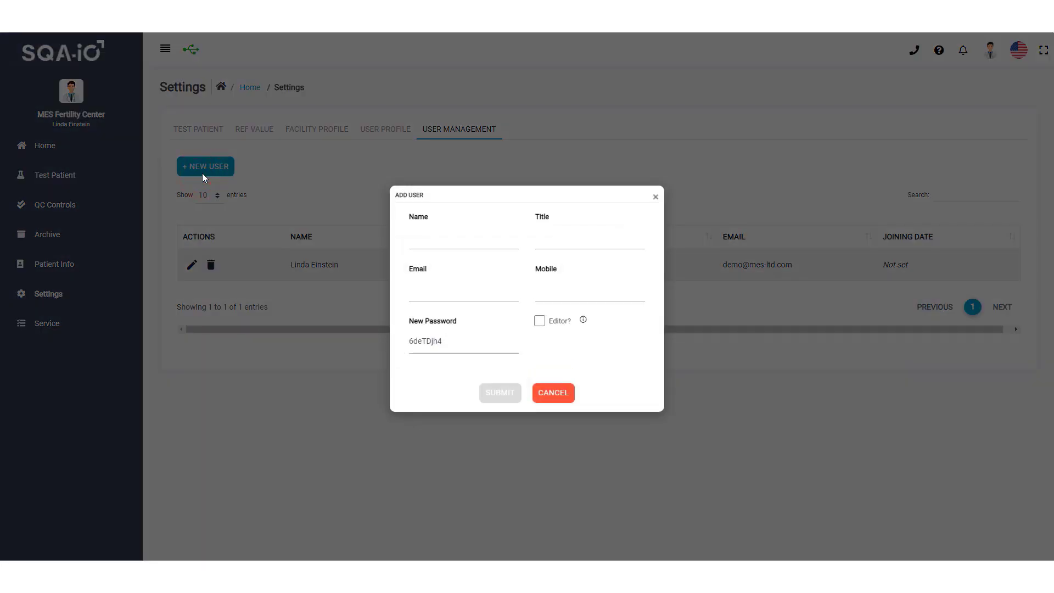
{"action": "left_click", "coordinate": [427, 241]}
{"action": "key", "text": "Tab"}
{"action": "type", "text": "Lab Manager"}
{"action": "key", "text": "Tab"}
{"action": "type", "text": "test1@ema"}
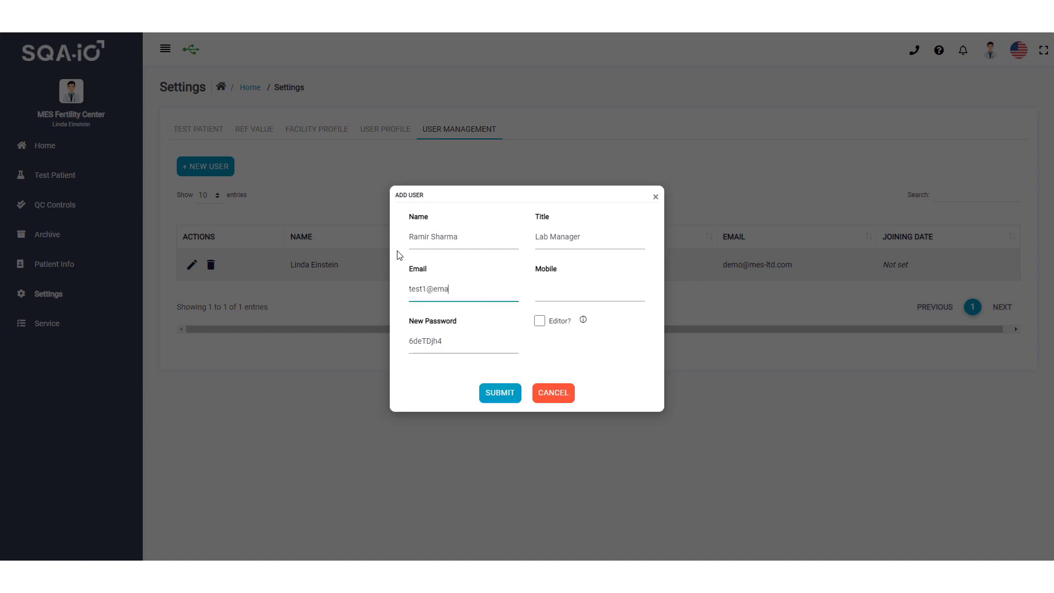
{"action": "type", "text": "il.com"}
{"action": "key", "text": "Tab"}
{"action": "type", "text": "1234567890"}
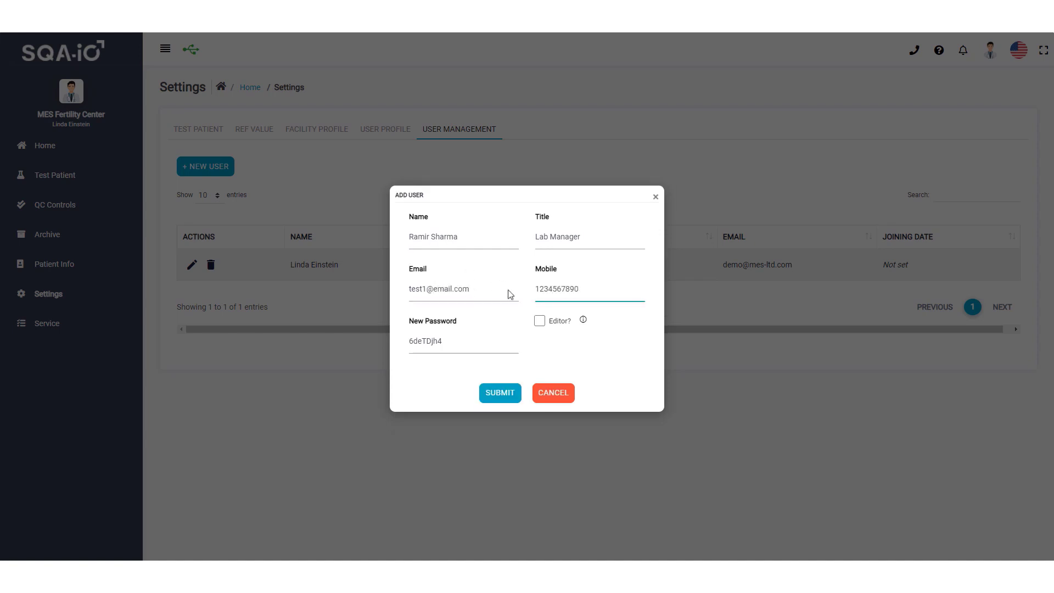
{"action": "mouse_move", "coordinate": [583, 319]}
{"action": "left_click", "coordinate": [540, 323]}
{"action": "left_click", "coordinate": [508, 402]}
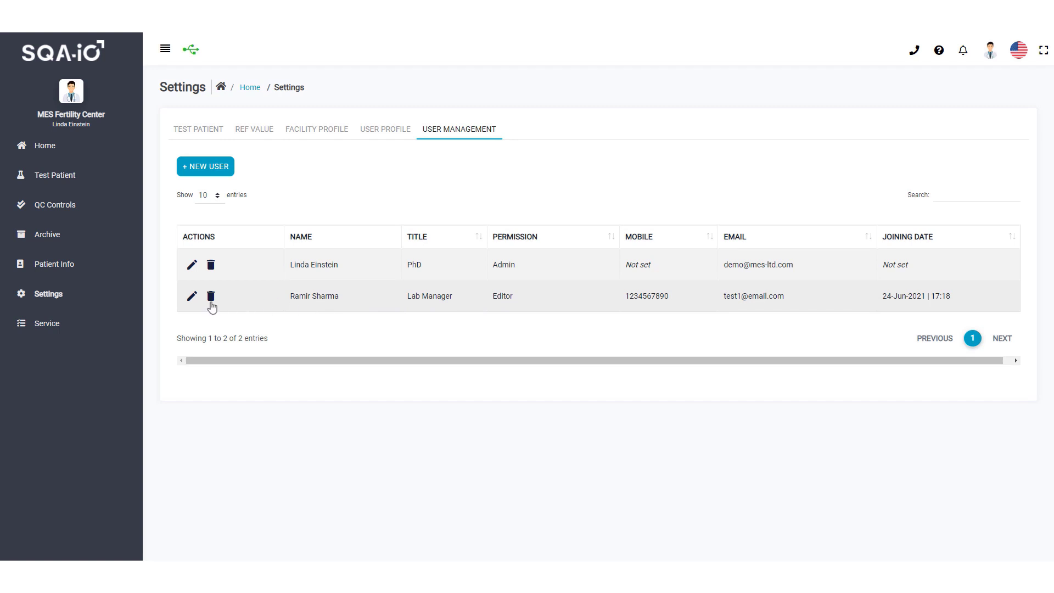
Remove Editor permission from the Lab Manager user, set a new password, and update
{"action": "left_click", "coordinate": [192, 299]}
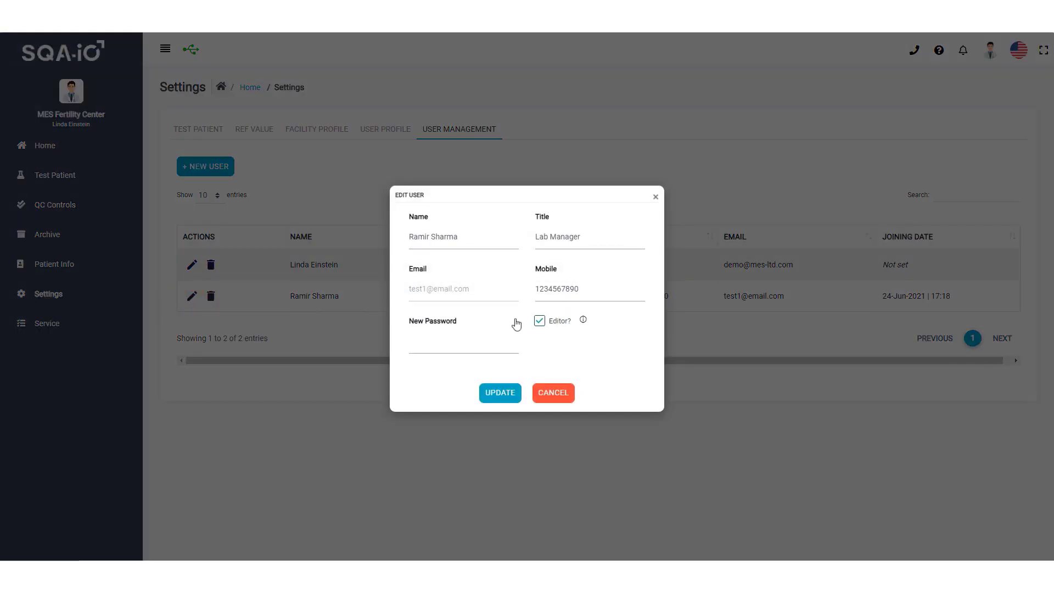
{"action": "left_click", "coordinate": [540, 322]}
{"action": "left_click", "coordinate": [486, 343]}
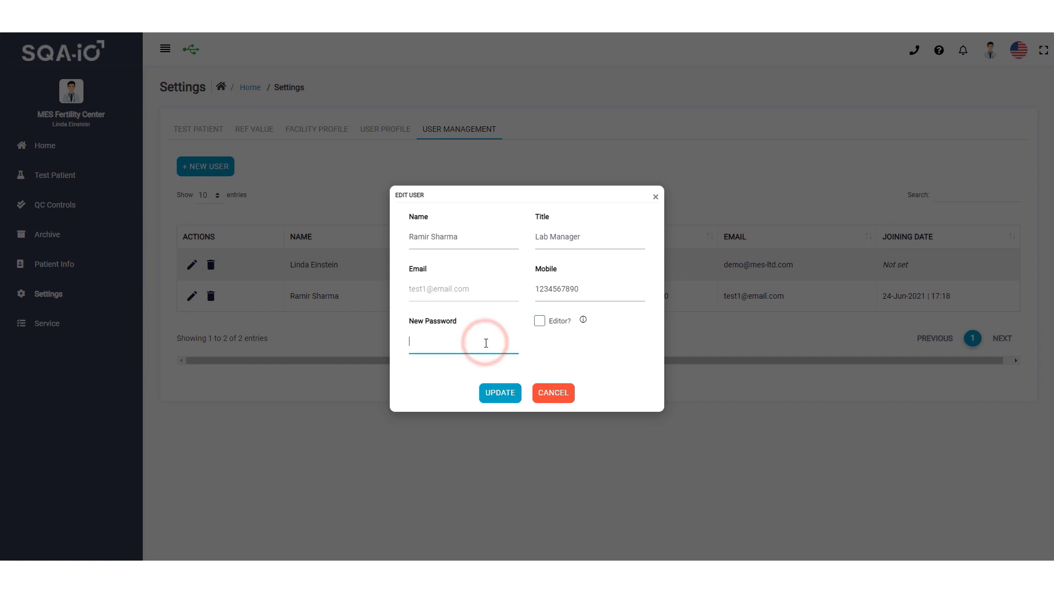
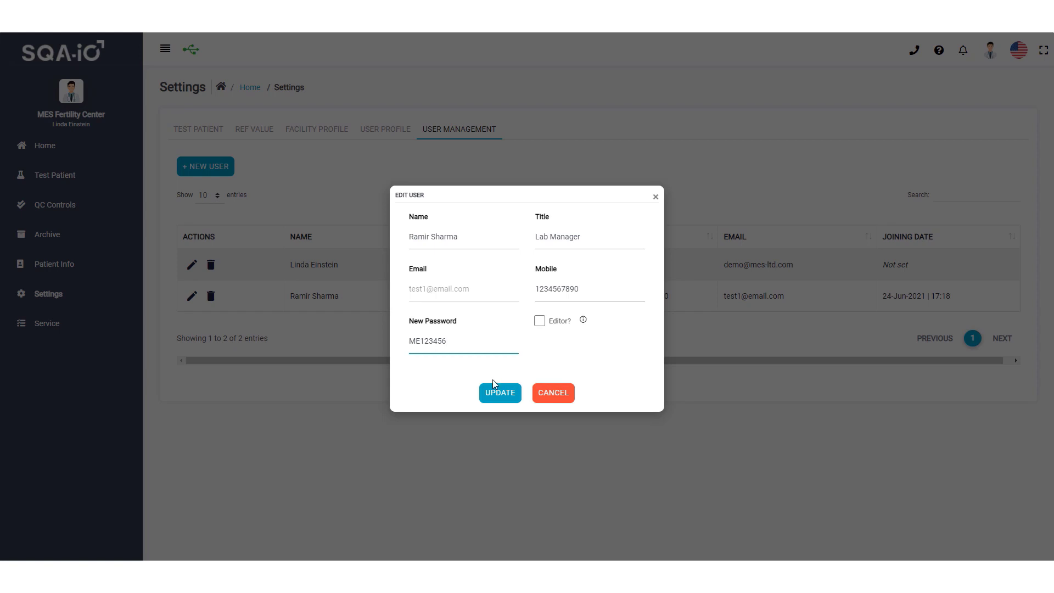
{"action": "left_click", "coordinate": [498, 399]}
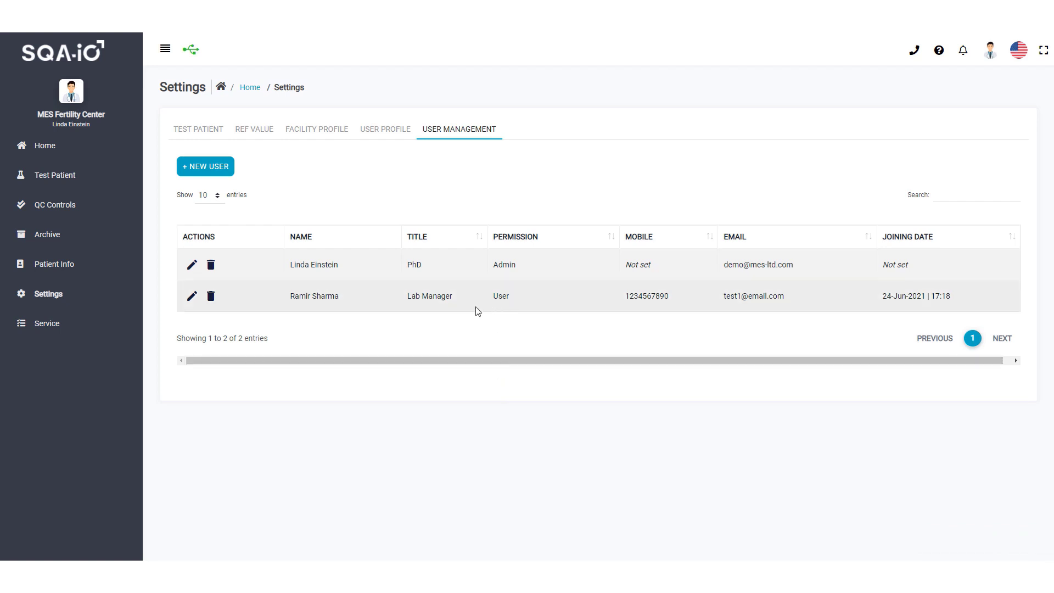
Delete the Lab Manager user account and confirm the deletion
{"action": "left_click", "coordinate": [211, 300]}
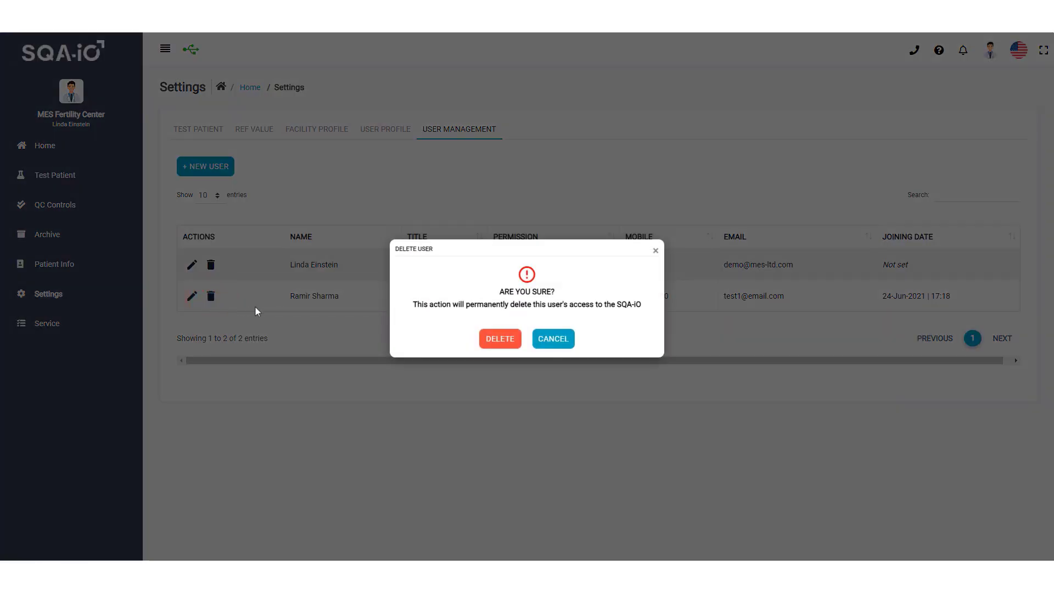
{"action": "left_click", "coordinate": [509, 343]}
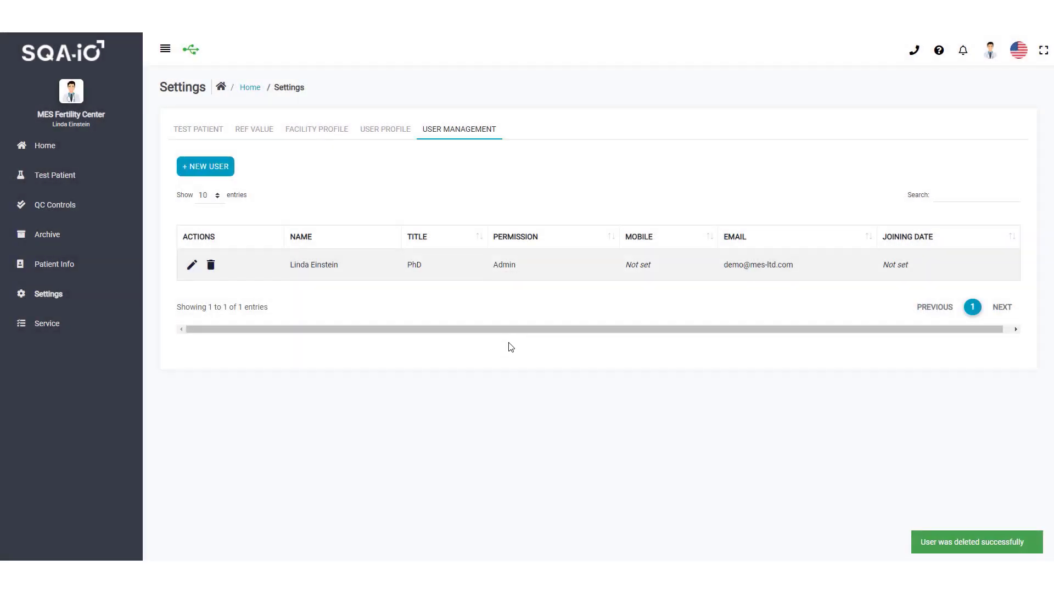
On the User Profile tab, change the account password by entering the current password and the new one twice
{"action": "left_click", "coordinate": [386, 132]}
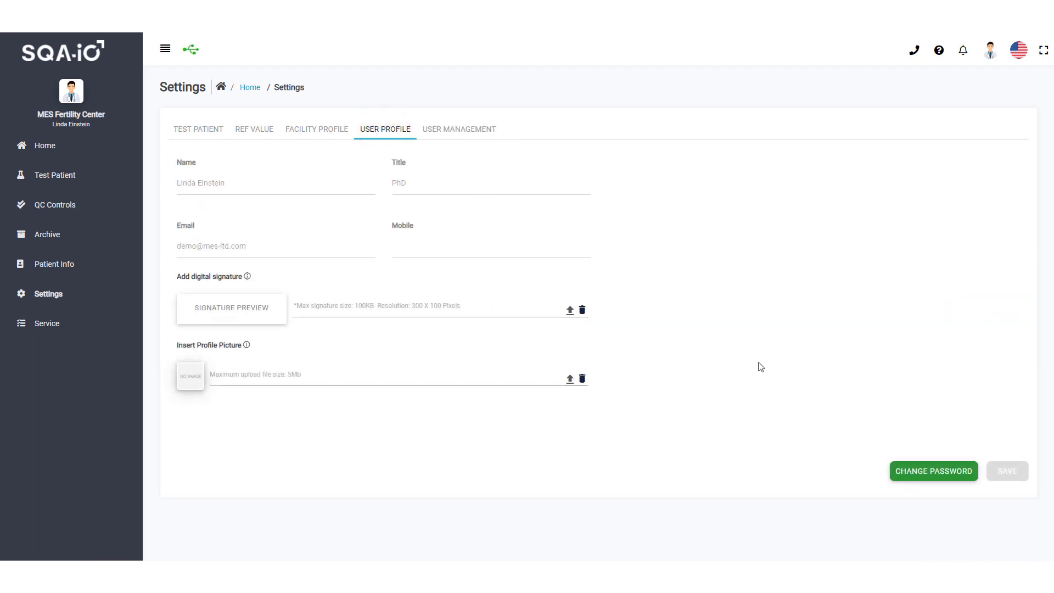
{"action": "left_click", "coordinate": [941, 478]}
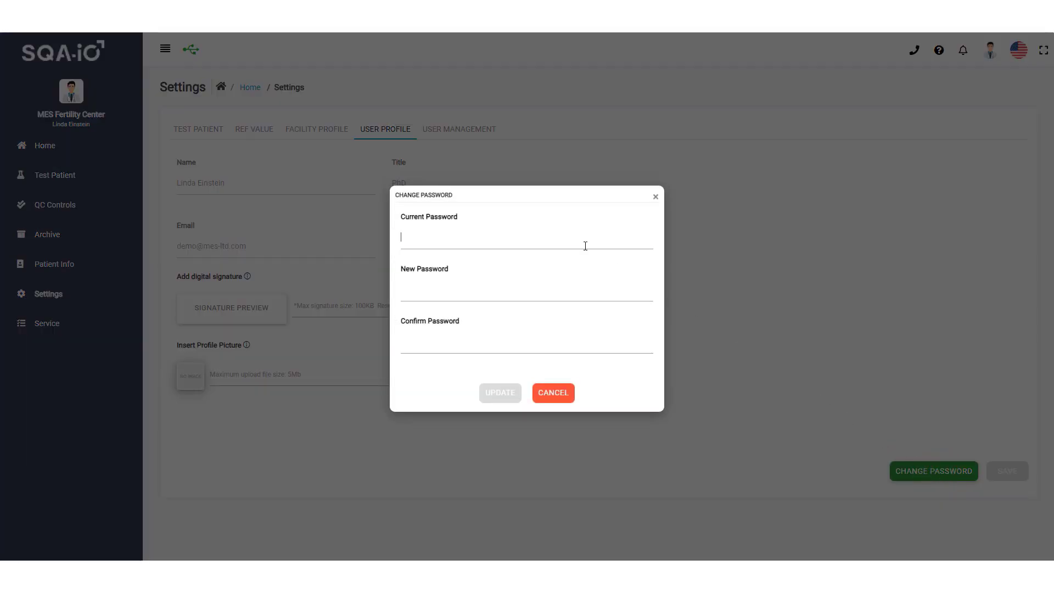
{"action": "key", "text": "Tab"}
{"action": "key", "text": "Tab"}
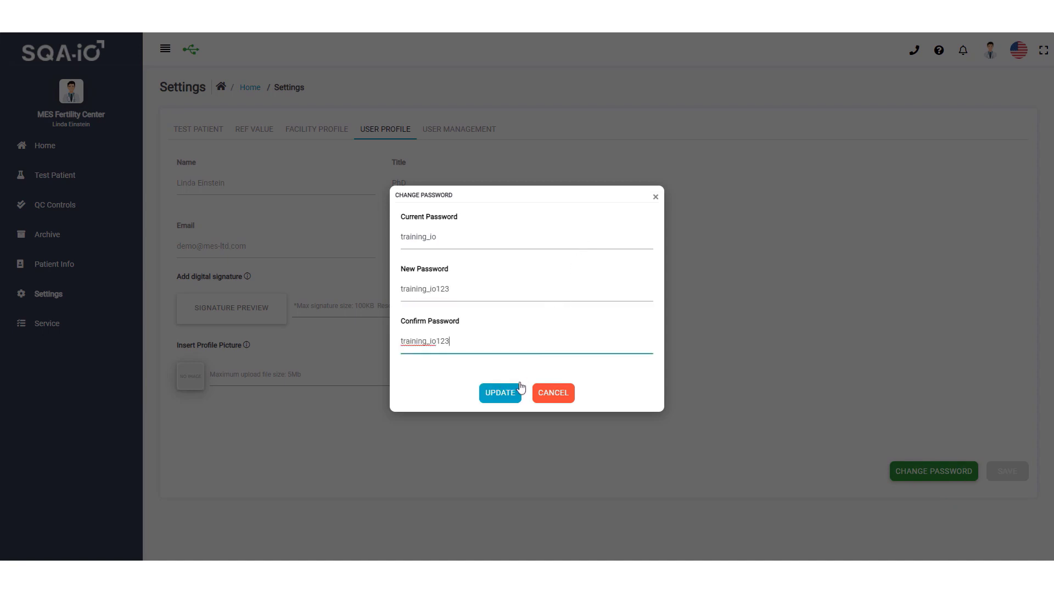
{"action": "left_click", "coordinate": [512, 395]}
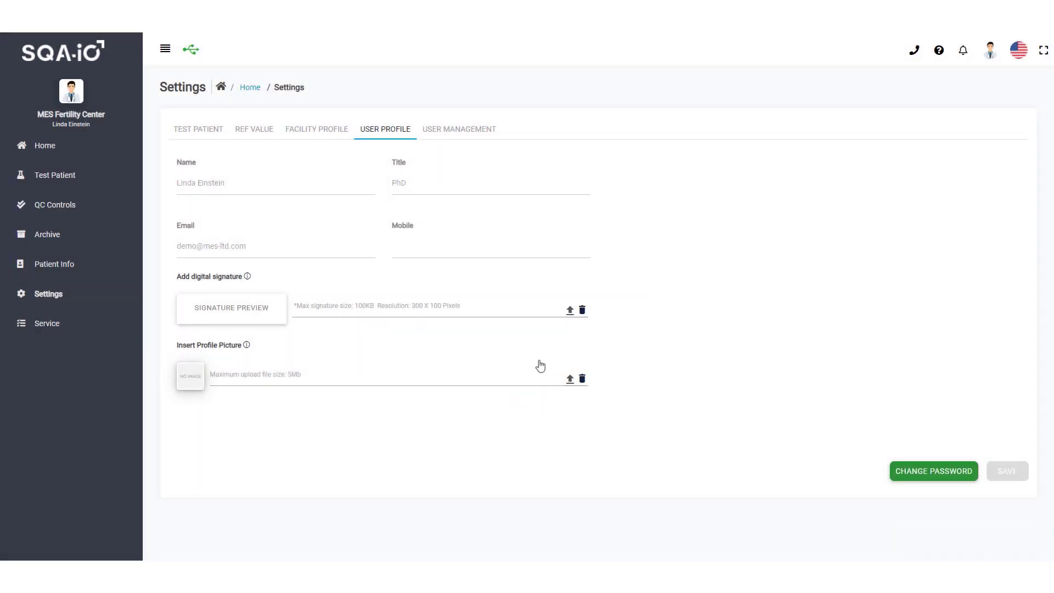
Upload signature.png as the user's digital signature
{"action": "left_click", "coordinate": [570, 310]}
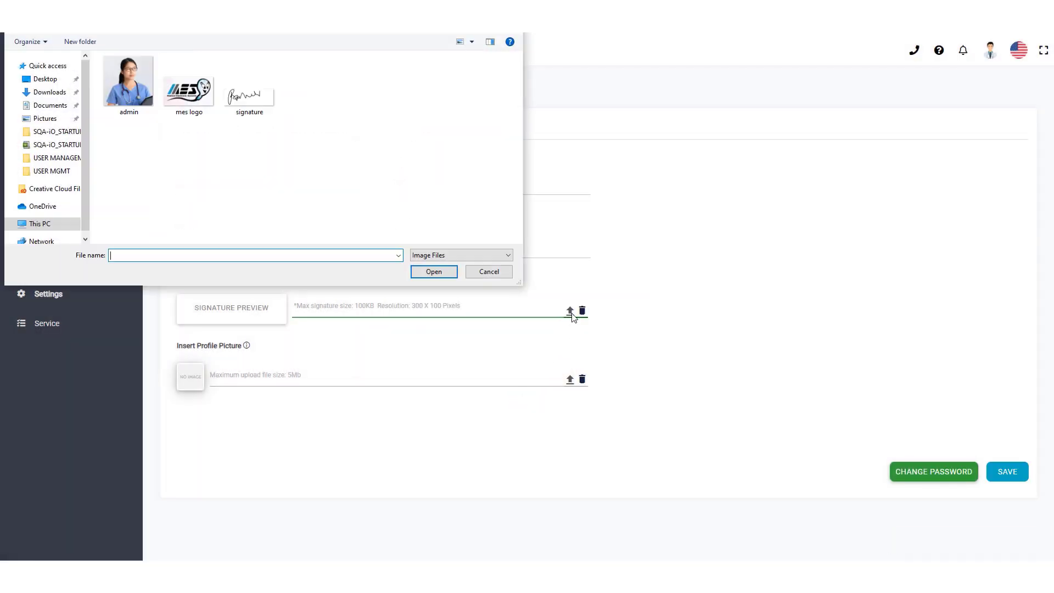
{"action": "left_click", "coordinate": [256, 109]}
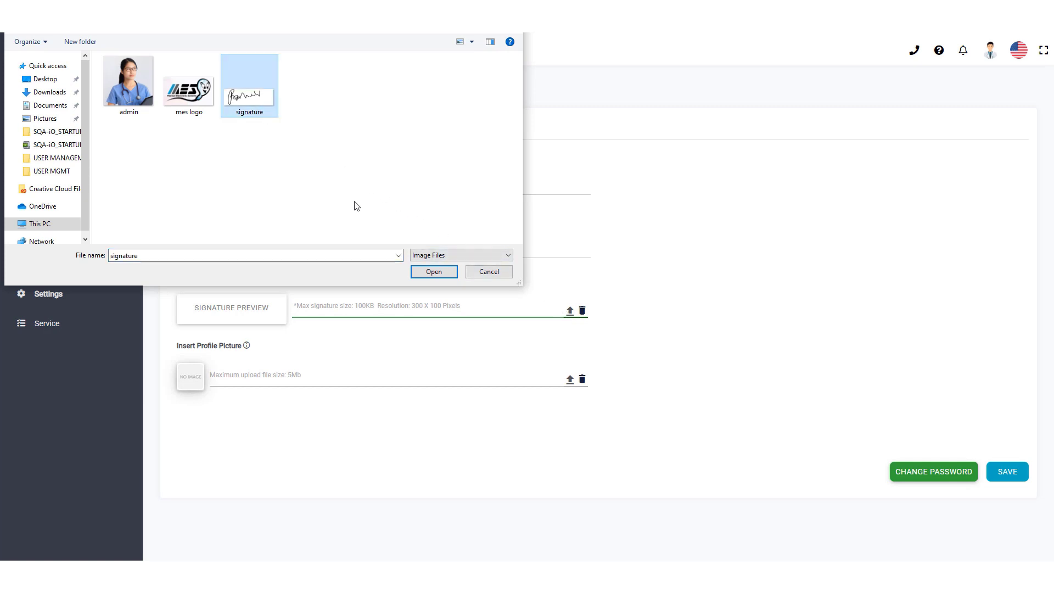
{"action": "left_click", "coordinate": [431, 272]}
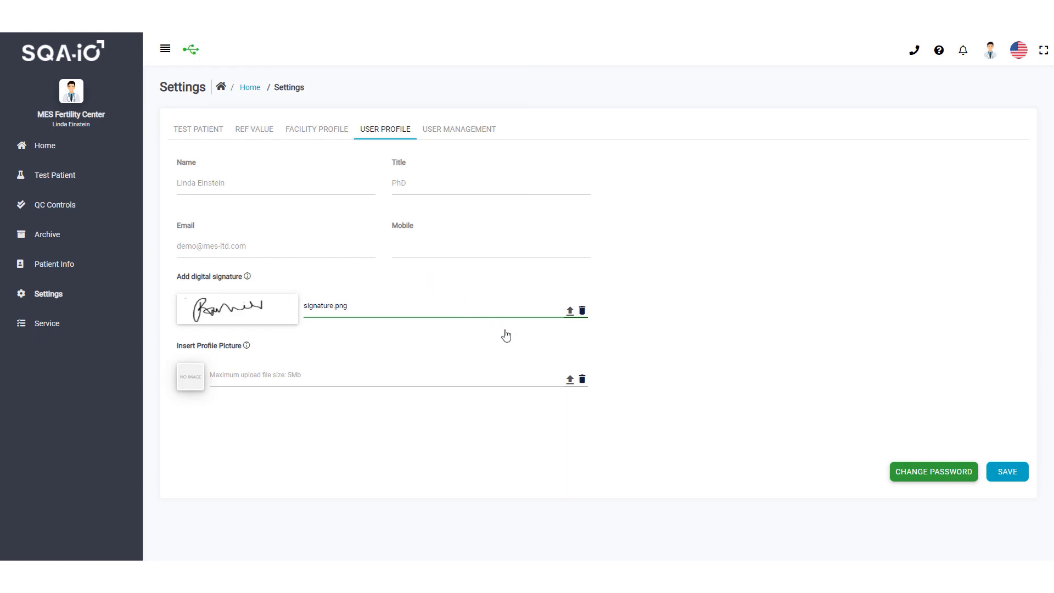
Upload admin.jpg as the profile picture and save the profile, confirming
{"action": "left_click", "coordinate": [571, 381]}
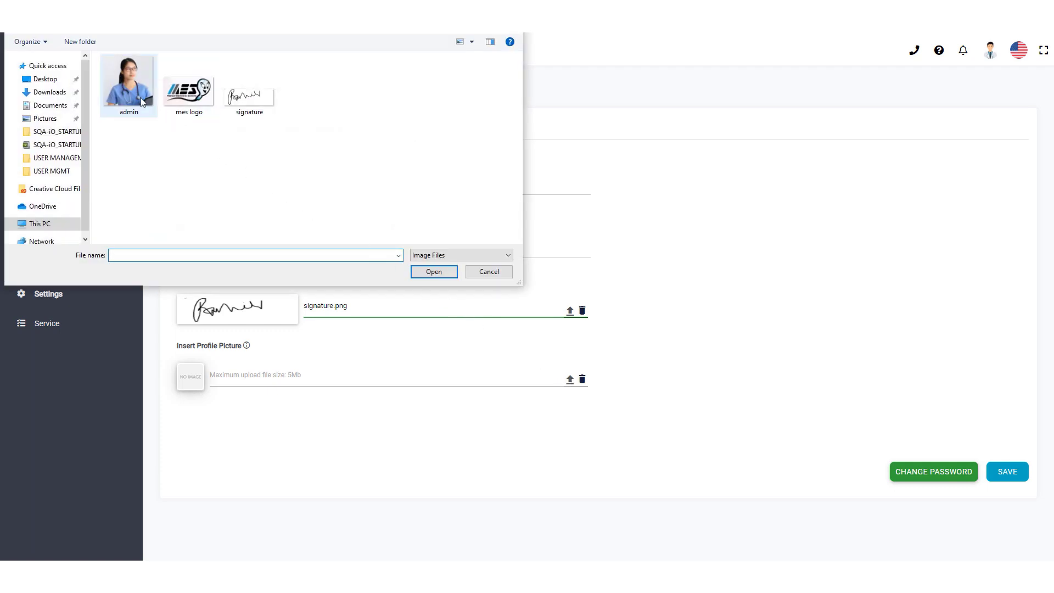
{"action": "left_click", "coordinate": [129, 82]}
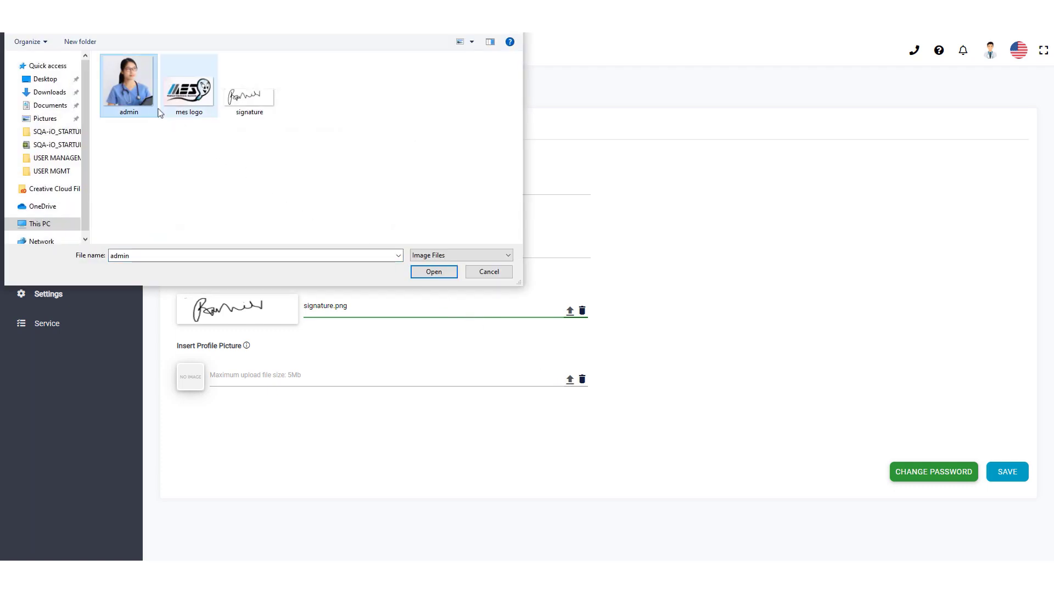
{"action": "left_click", "coordinate": [434, 272]}
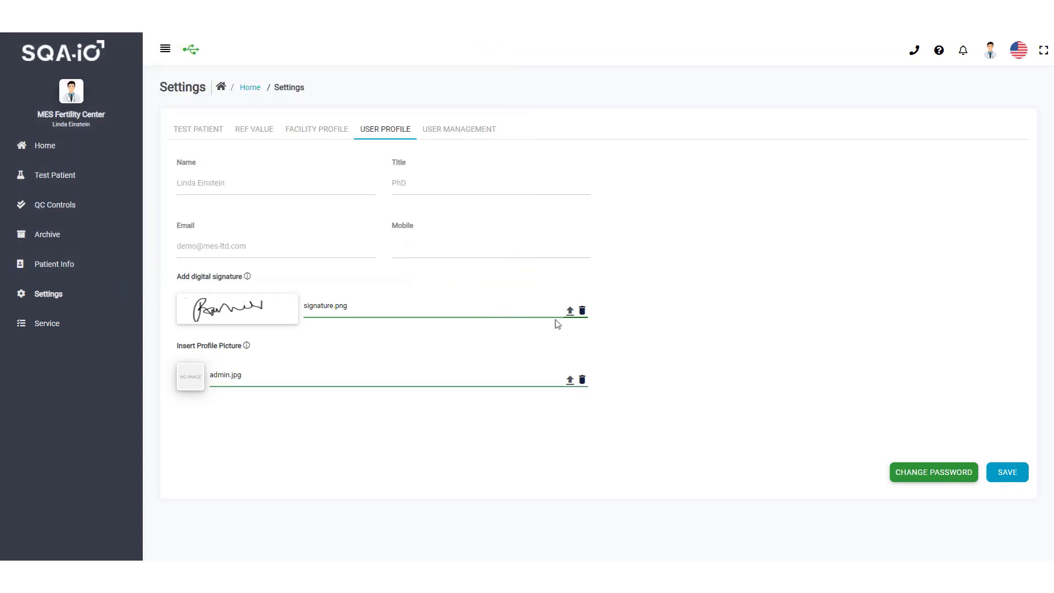
{"action": "left_click", "coordinate": [1004, 482]}
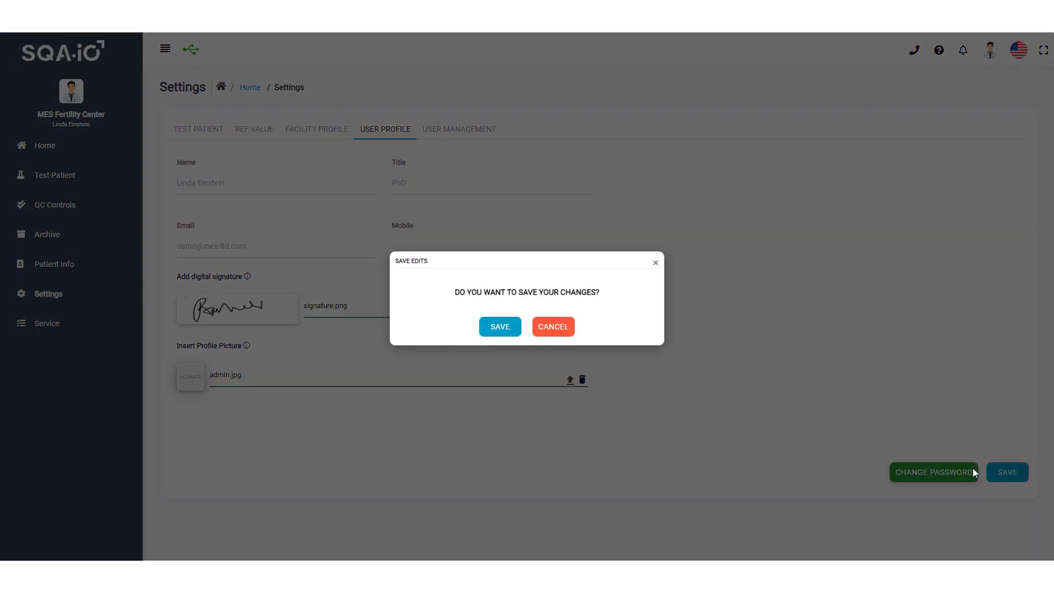
{"action": "left_click", "coordinate": [510, 331]}
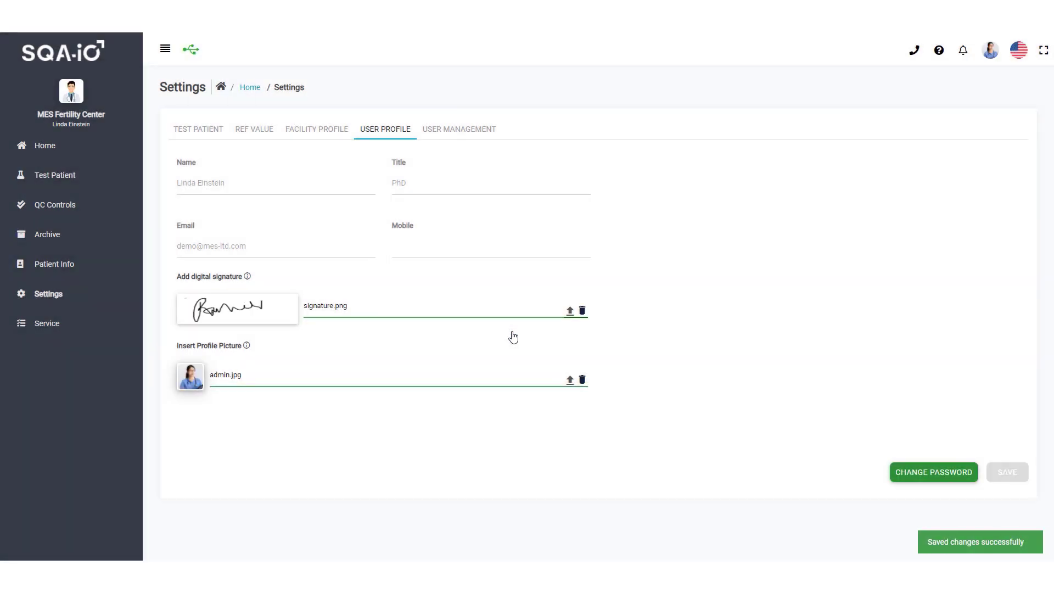
On the Facility Profile tab, begin relabelling the Optional 1 field by erasing its placeholder
{"action": "left_click", "coordinate": [322, 131]}
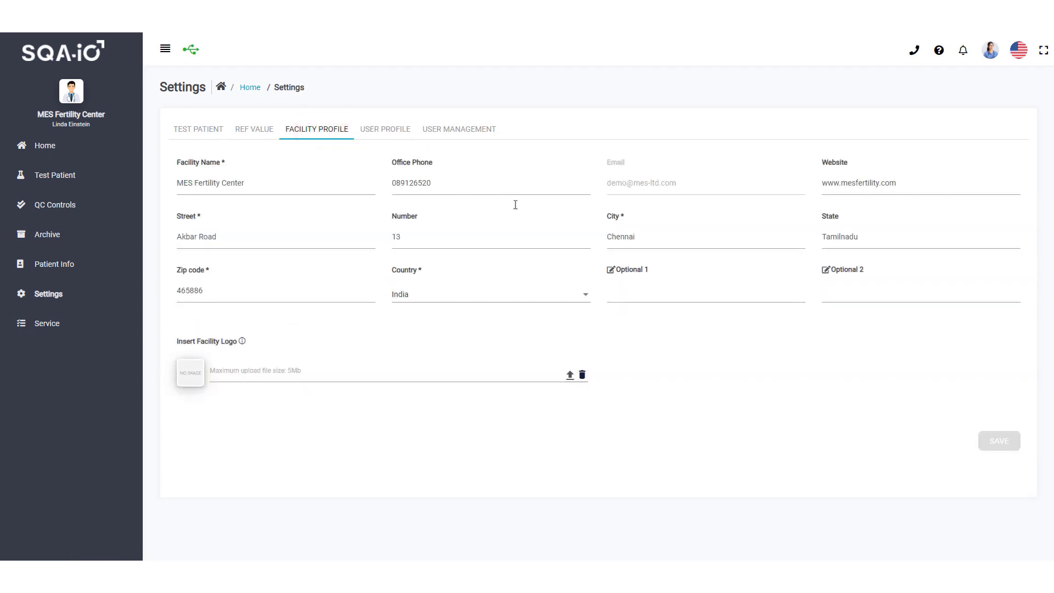
{"action": "left_click", "coordinate": [687, 276]}
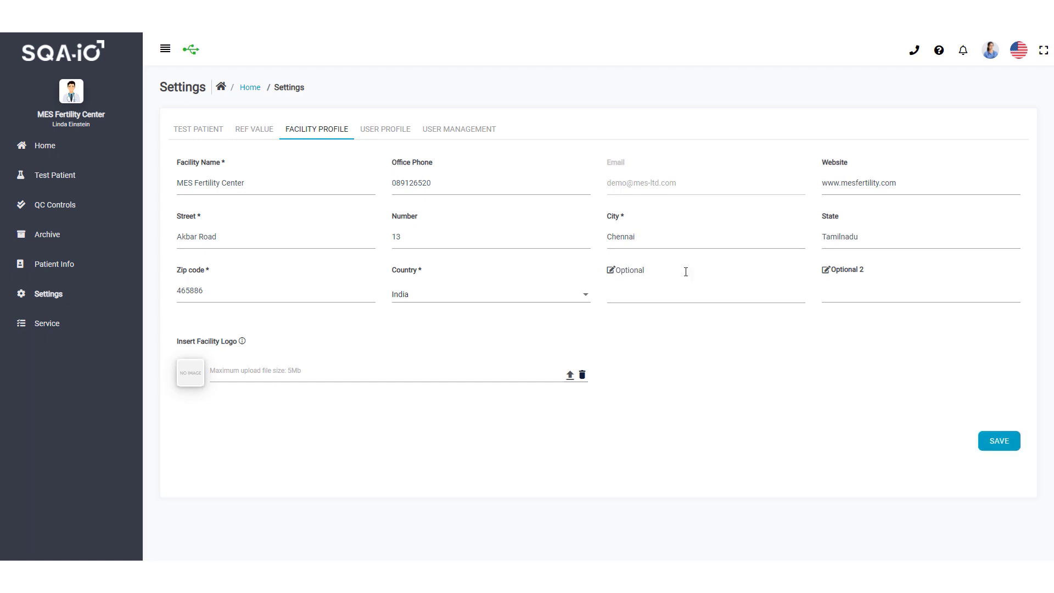
{"action": "key", "text": "BackSpace"}
{"action": "key", "text": "BackSpace"}
{"action": "key", "text": "BackSpace"}
{"action": "key", "text": "BackSpace"}
{"action": "key", "text": "BackSpace"}
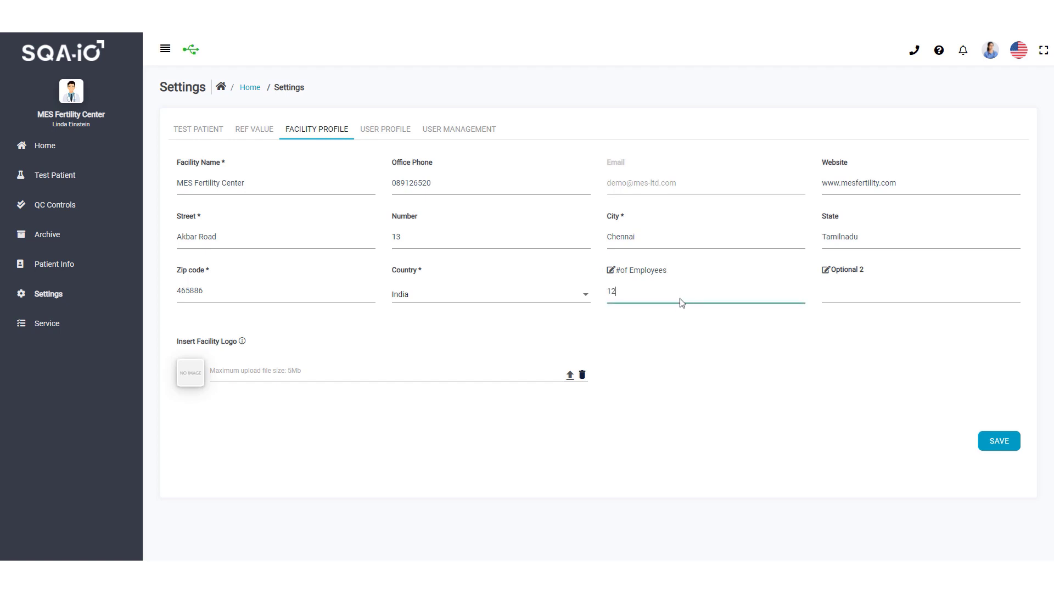
Load mes logo.JPG as the facility logo and save the Facility Profile, confirming
{"action": "left_click", "coordinate": [569, 377]}
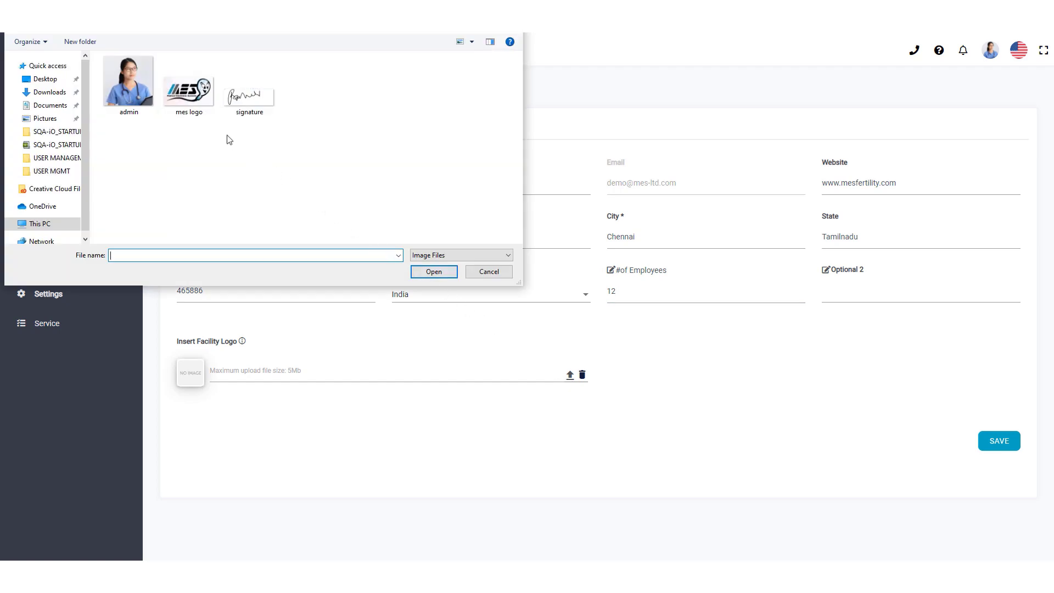
{"action": "left_click", "coordinate": [194, 108]}
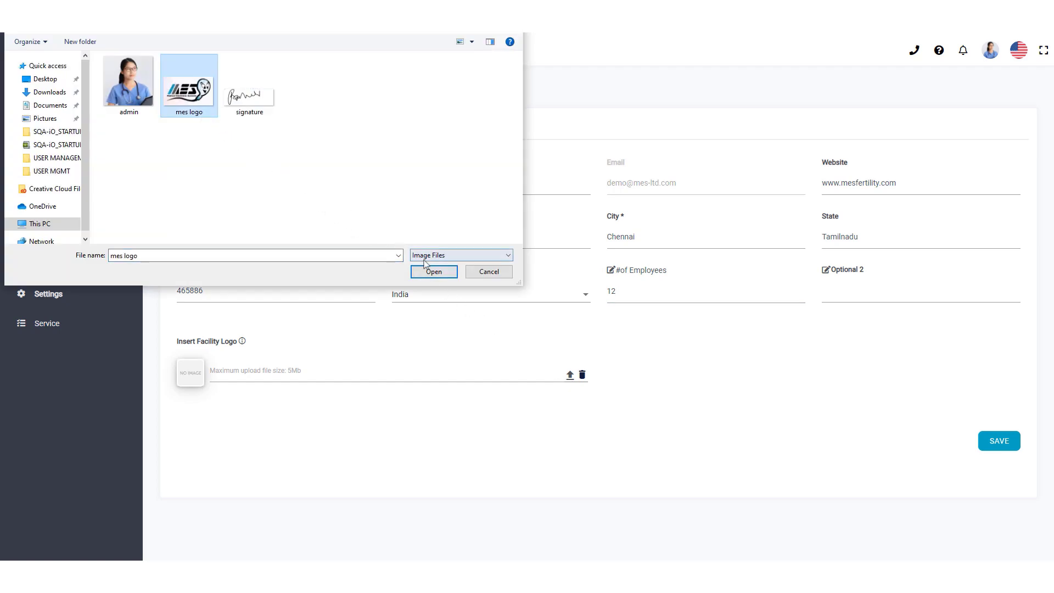
{"action": "left_click", "coordinate": [433, 271]}
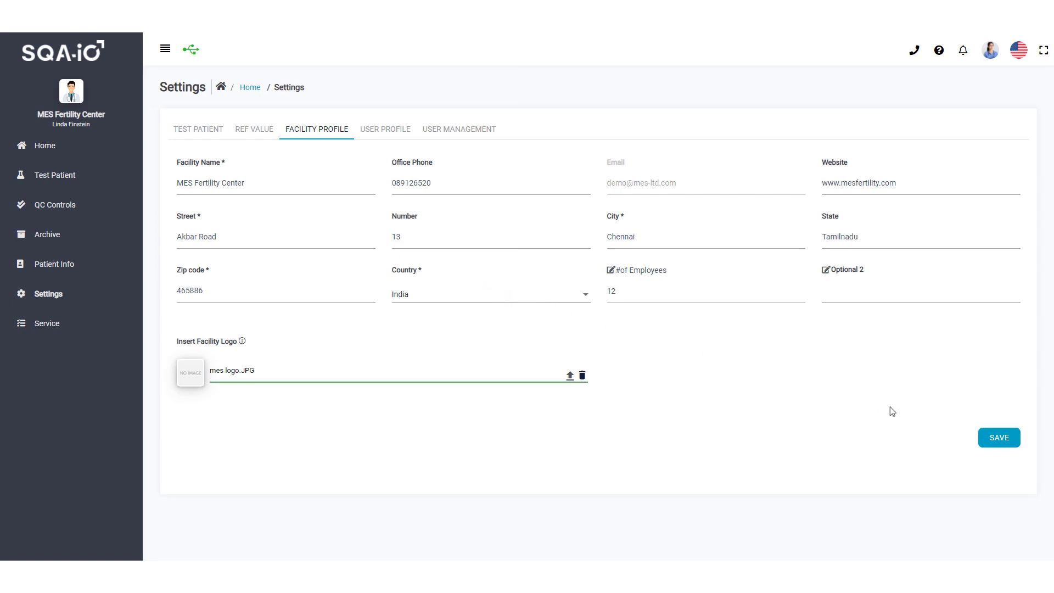
{"action": "left_click", "coordinate": [1000, 443]}
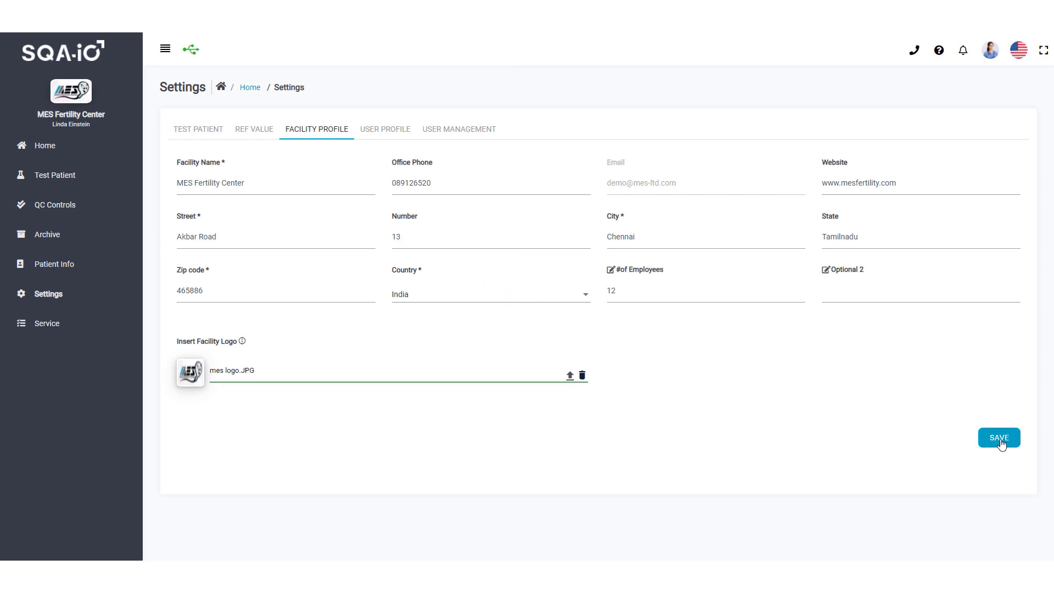
{"action": "left_click", "coordinate": [1000, 442]}
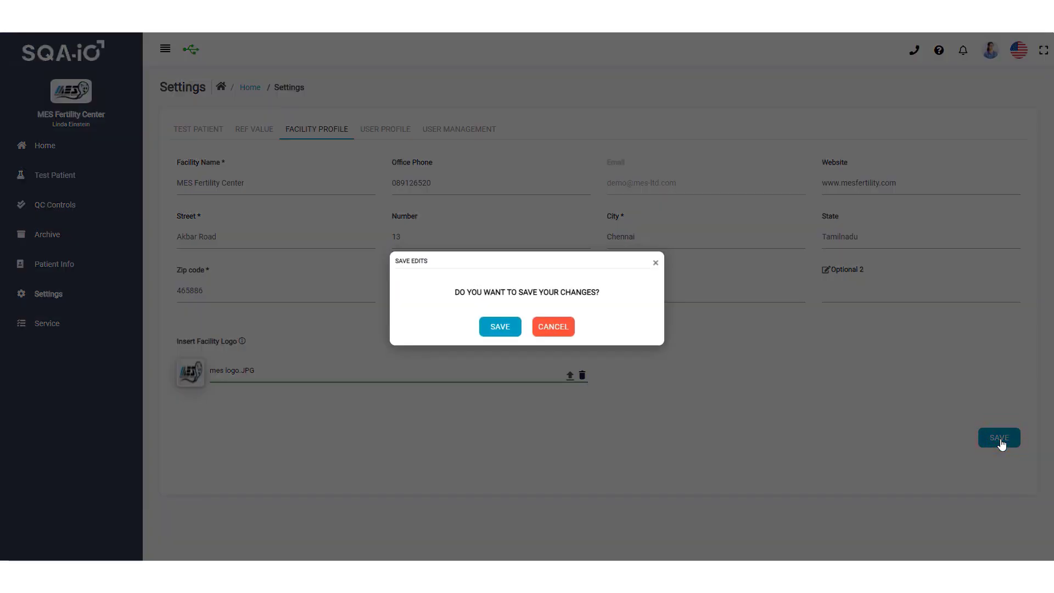
{"action": "left_click", "coordinate": [500, 331]}
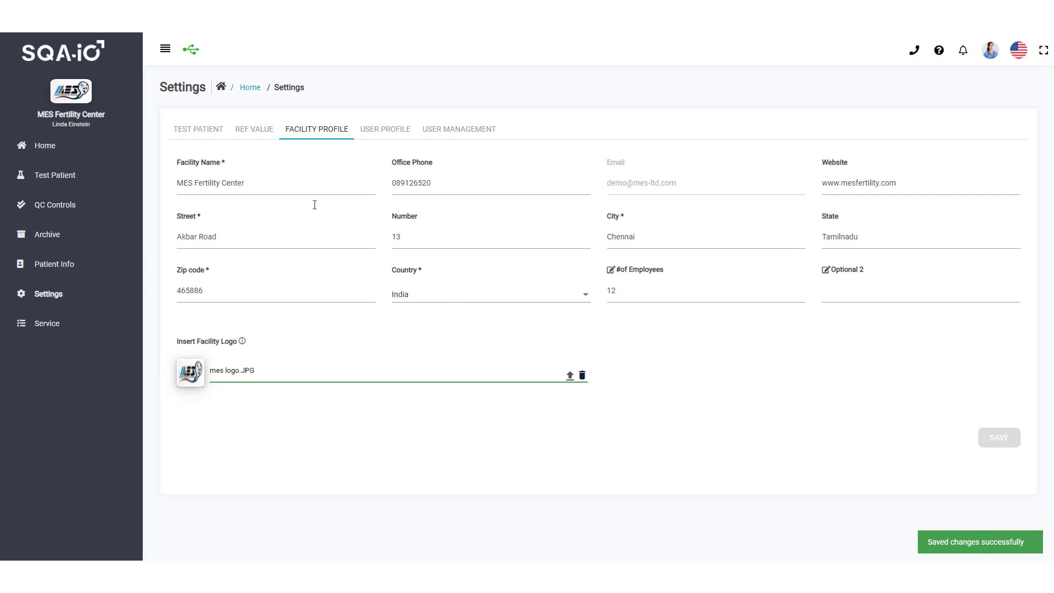
Set Test Patient to the Makler concentration standard, Optional Input 1 'Seminal Plasma', ft/in and lb
{"action": "left_click", "coordinate": [200, 130]}
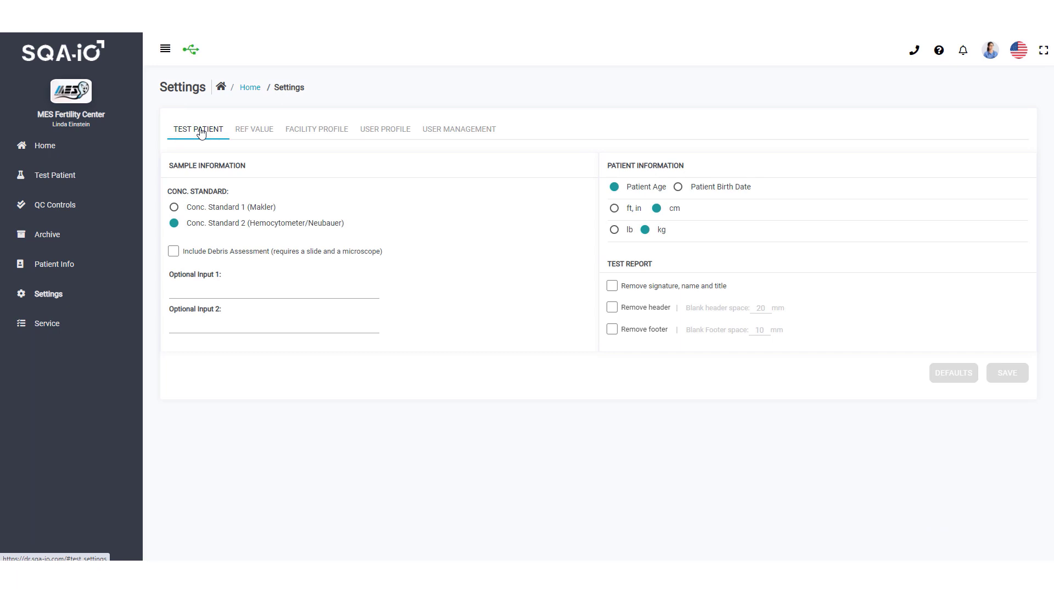
{"action": "left_click", "coordinate": [174, 209]}
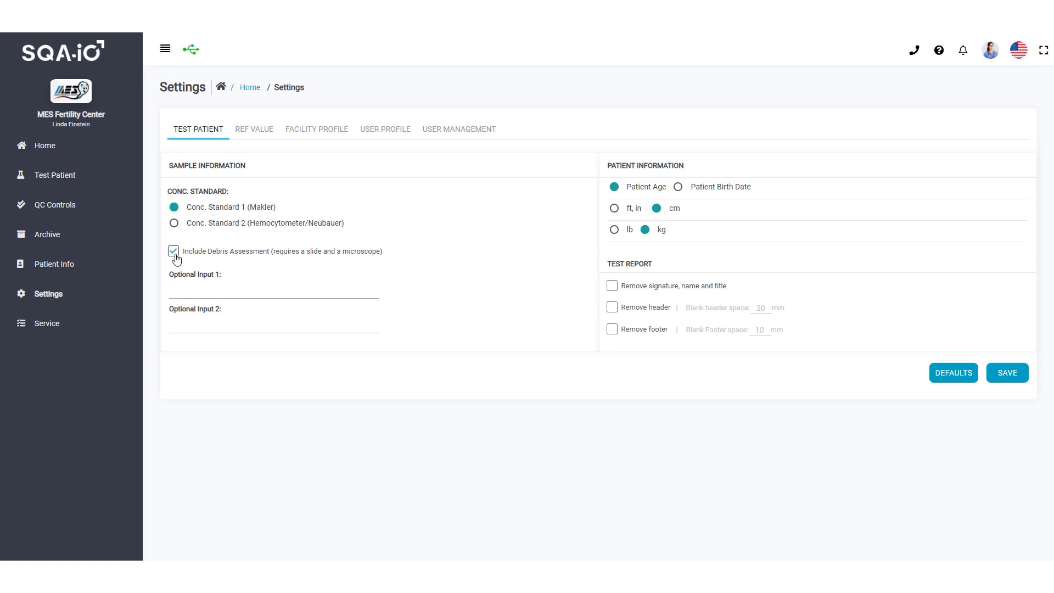
{"action": "left_click", "coordinate": [279, 292]}
{"action": "type", "text": "Seminal Plasma"}
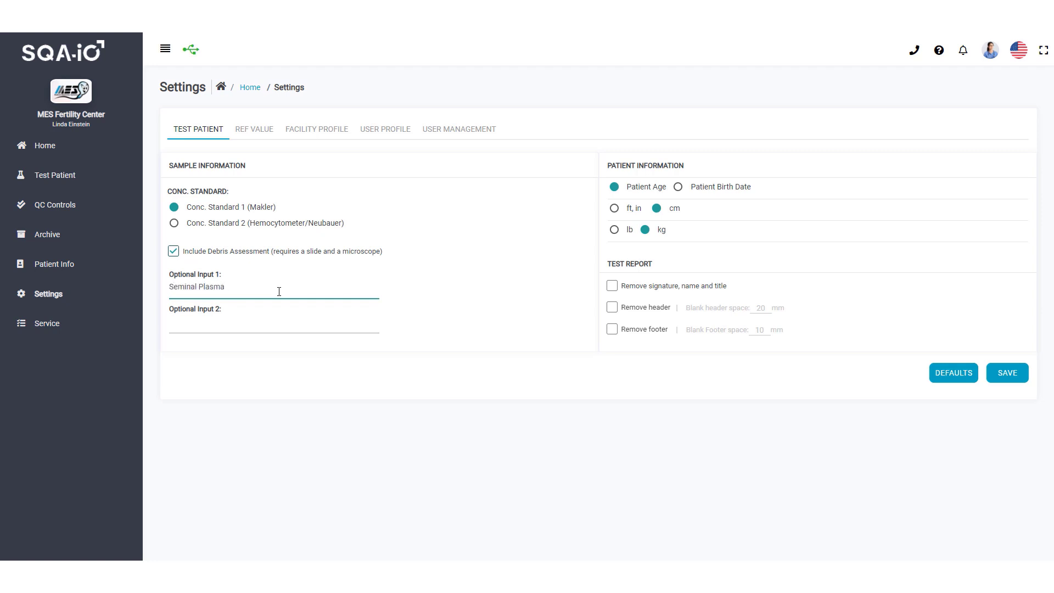
{"action": "left_click", "coordinate": [614, 208]}
{"action": "left_click", "coordinate": [614, 230]}
Toggle signature/name/title, header and footer removal on and back off, leaving all unchecked
{"action": "left_click", "coordinate": [611, 288]}
{"action": "left_click", "coordinate": [611, 288]}
{"action": "left_click", "coordinate": [612, 310]}
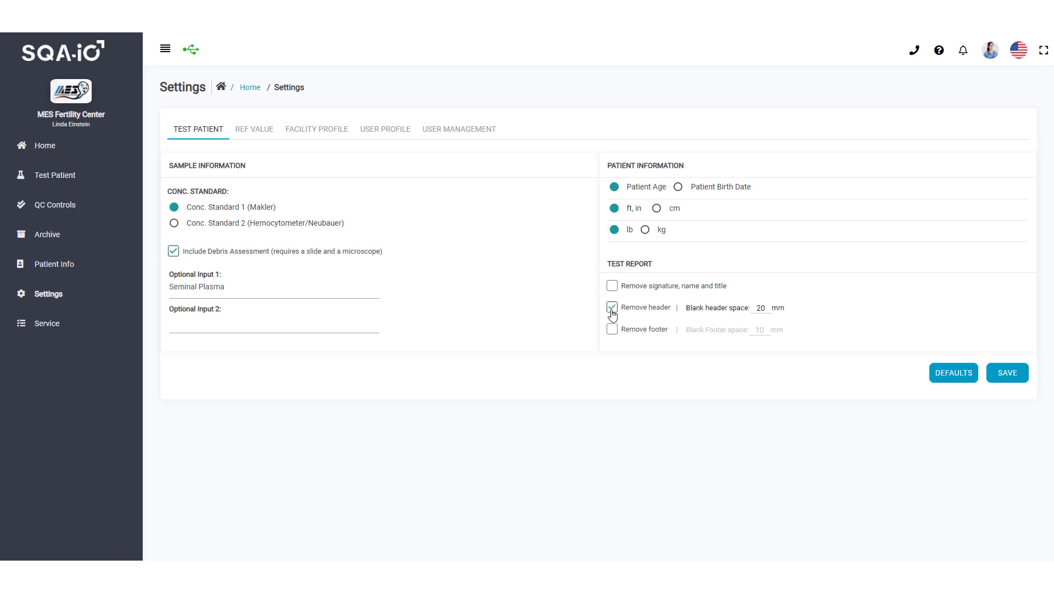
{"action": "left_click", "coordinate": [612, 310]}
{"action": "left_click", "coordinate": [612, 331]}
{"action": "left_click", "coordinate": [612, 331]}
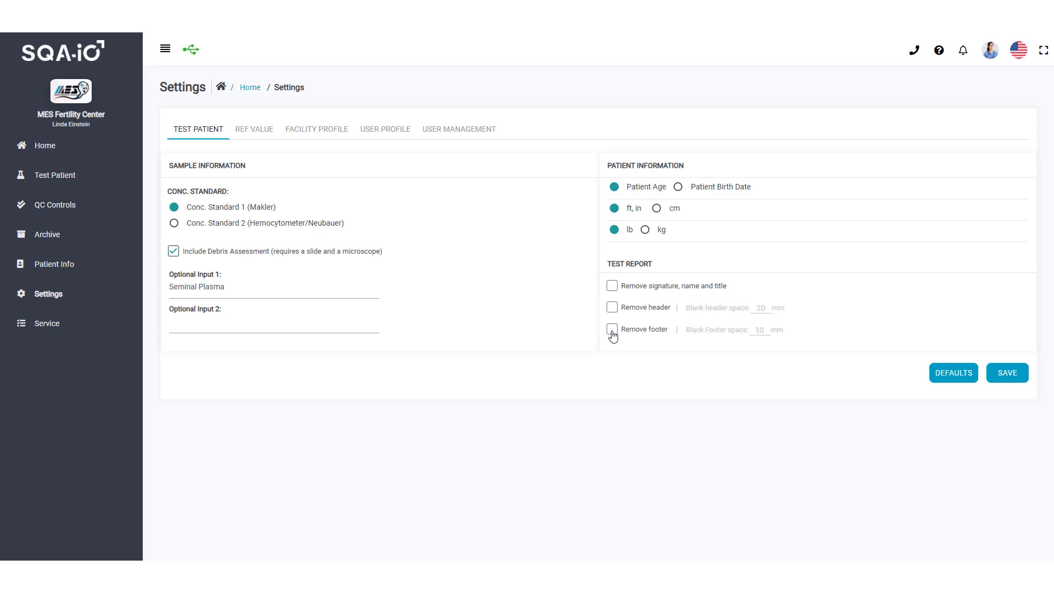
Save the Test Patient edits, then restore defaults (Hemocytometer/Neubauer, cm, kg)
{"action": "left_click", "coordinate": [1007, 375]}
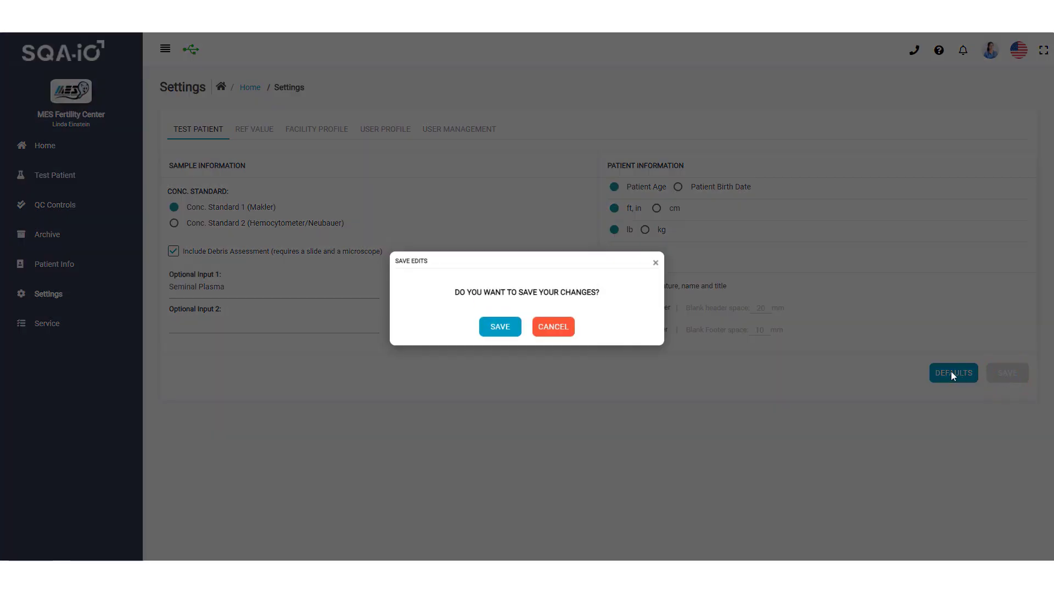
{"action": "left_click", "coordinate": [499, 327]}
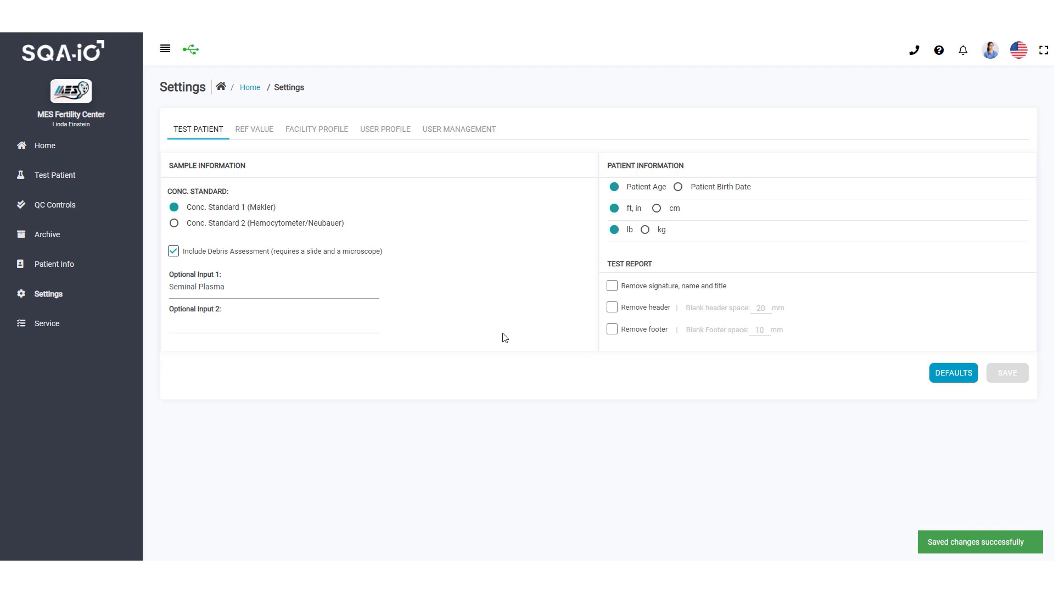
{"action": "left_click", "coordinate": [937, 381]}
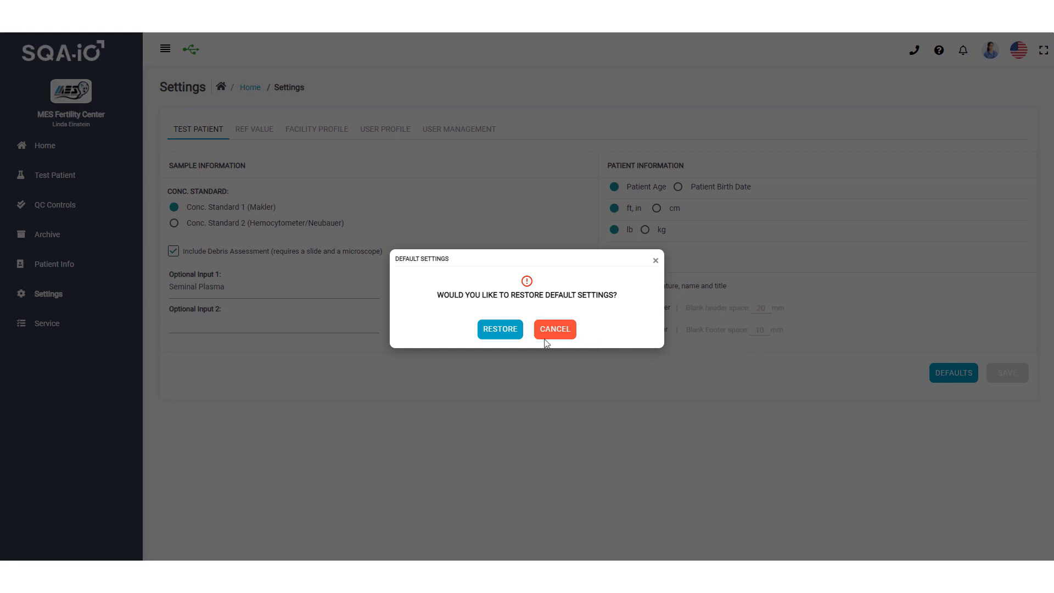
{"action": "left_click", "coordinate": [500, 331]}
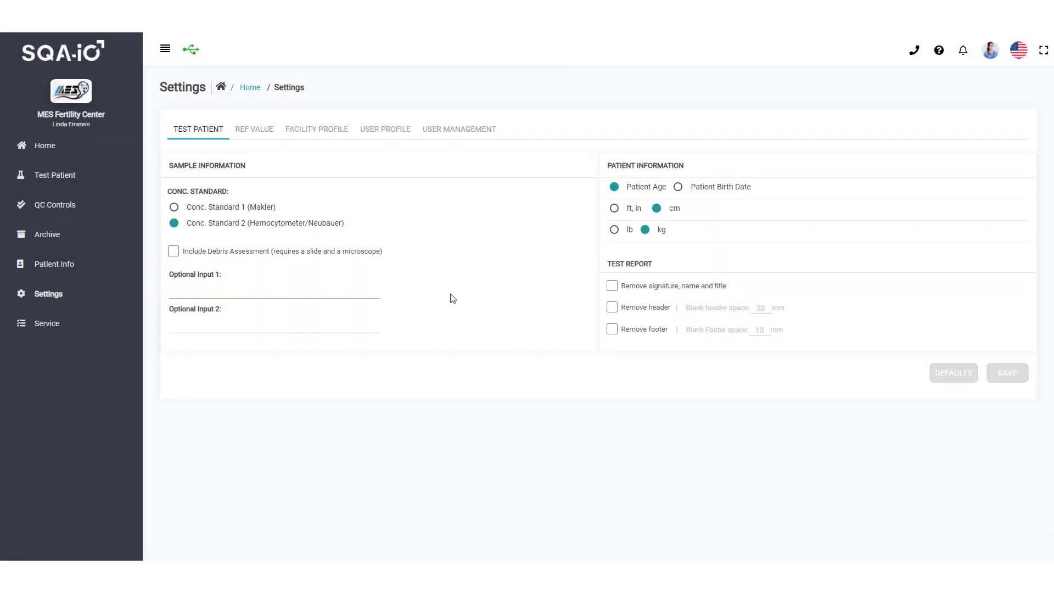
On the REF VALUE tab, turn off WHO values, set Normal Forms to > 3, and save
{"action": "left_click", "coordinate": [254, 137]}
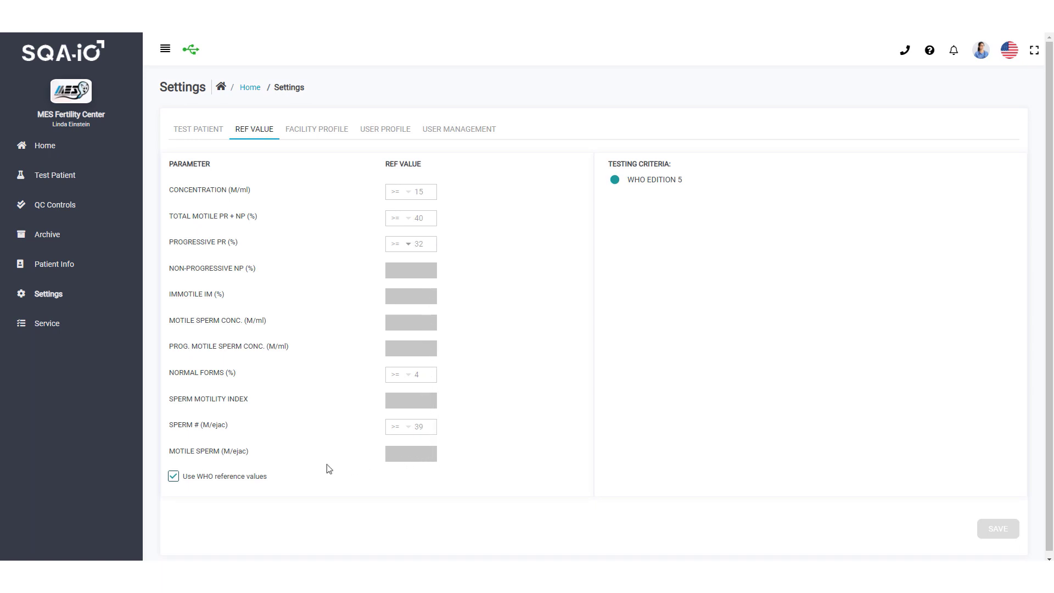
{"action": "left_click", "coordinate": [174, 477]}
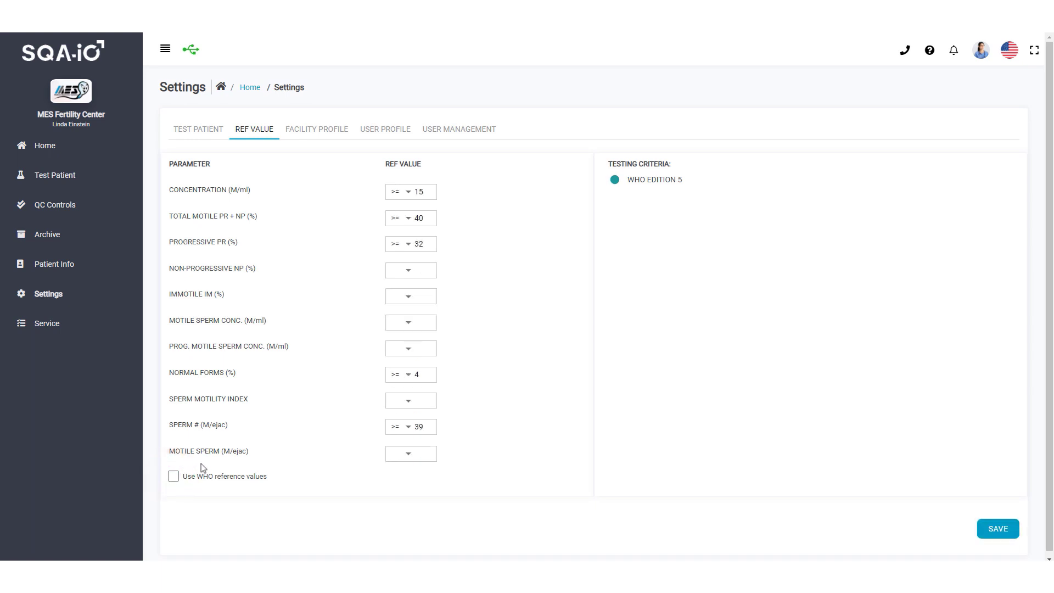
{"action": "left_click", "coordinate": [405, 376]}
{"action": "left_click", "coordinate": [406, 358]}
{"action": "left_click", "coordinate": [998, 530]}
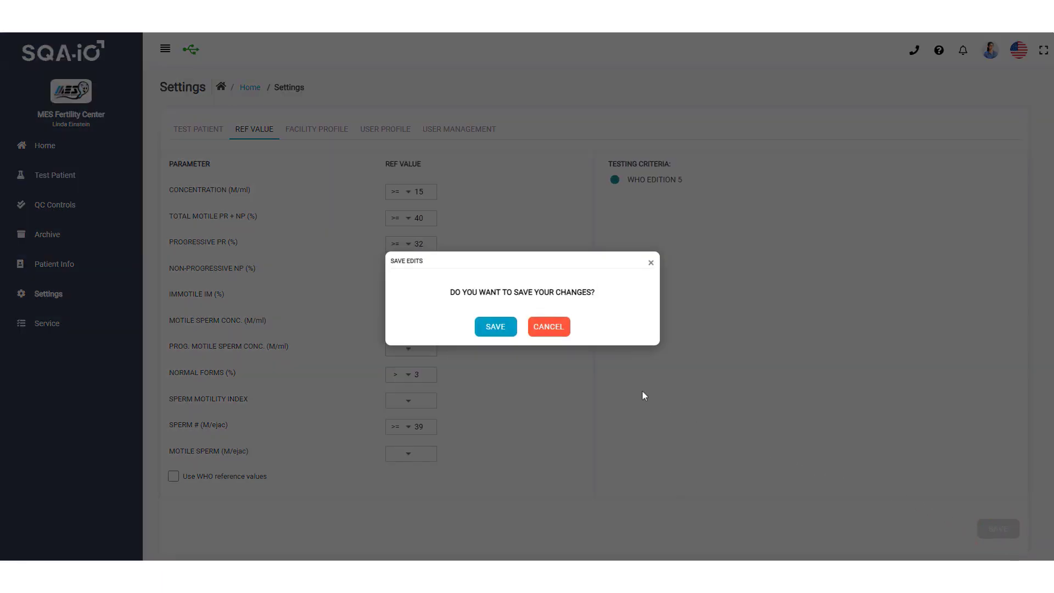
{"action": "left_click", "coordinate": [493, 329]}
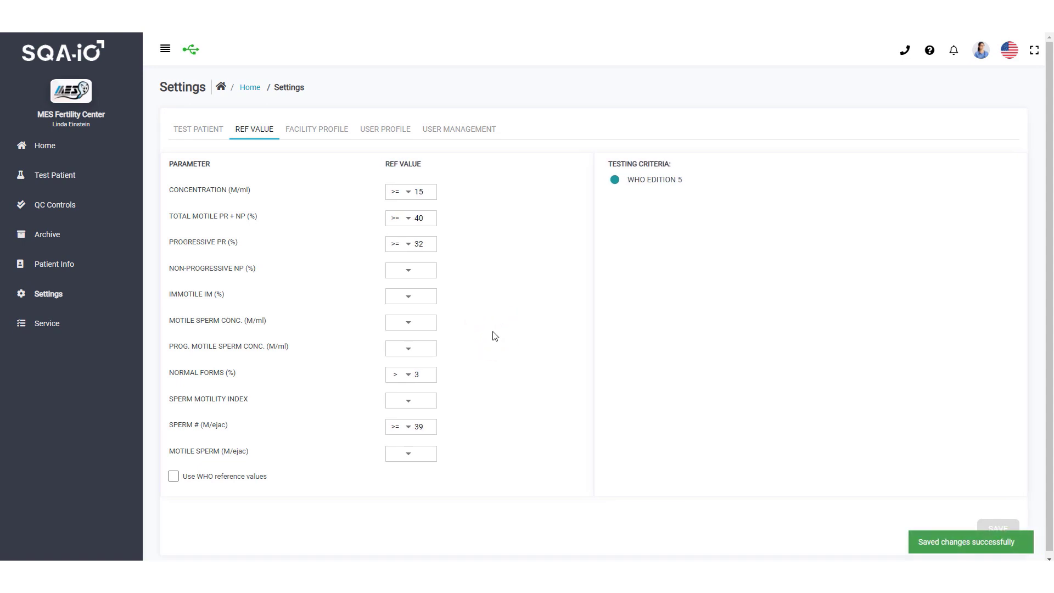
Re-enable Use WHO reference values, restoring Normal Forms to >= 4, and confirm the save
{"action": "left_click", "coordinate": [172, 477]}
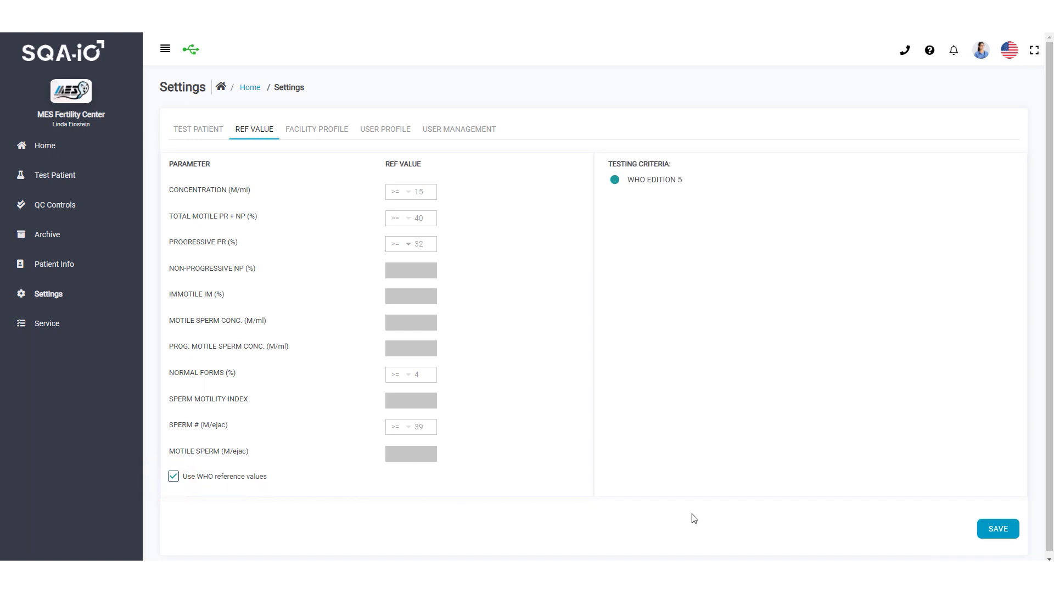
{"action": "left_click", "coordinate": [1003, 536]}
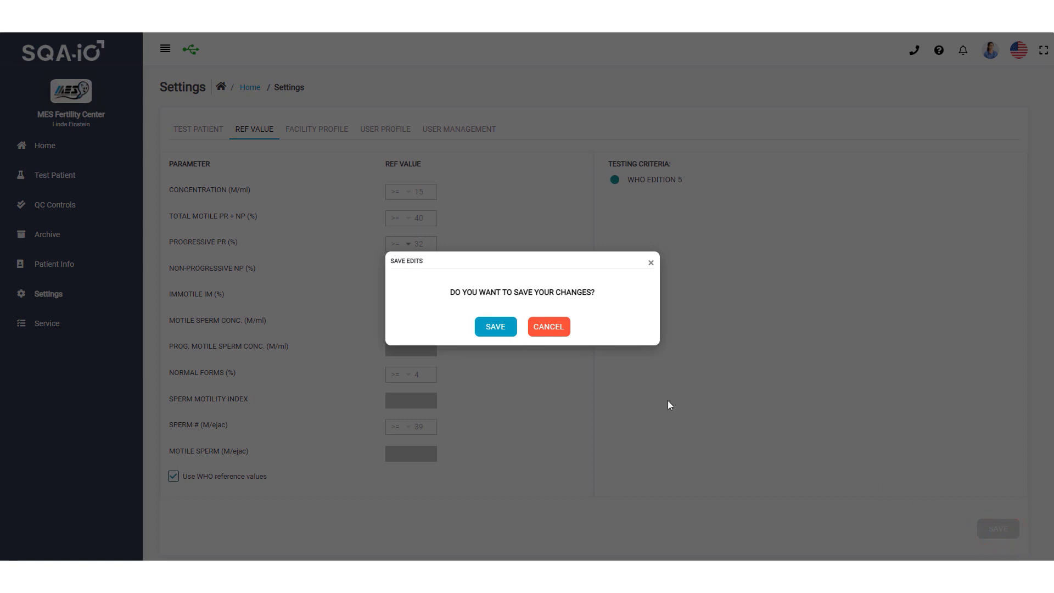
{"action": "left_click", "coordinate": [495, 327]}
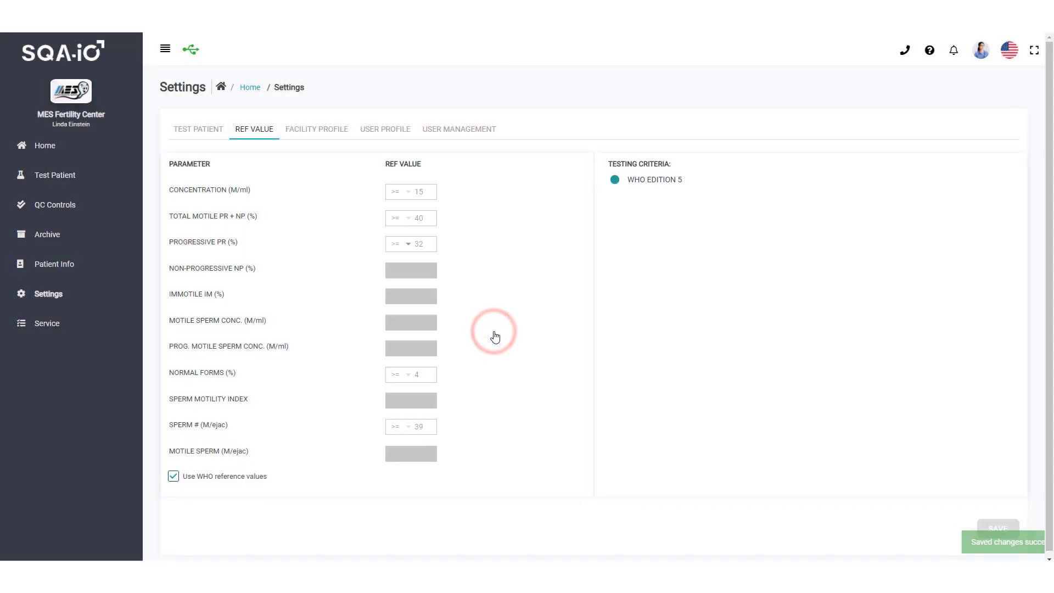